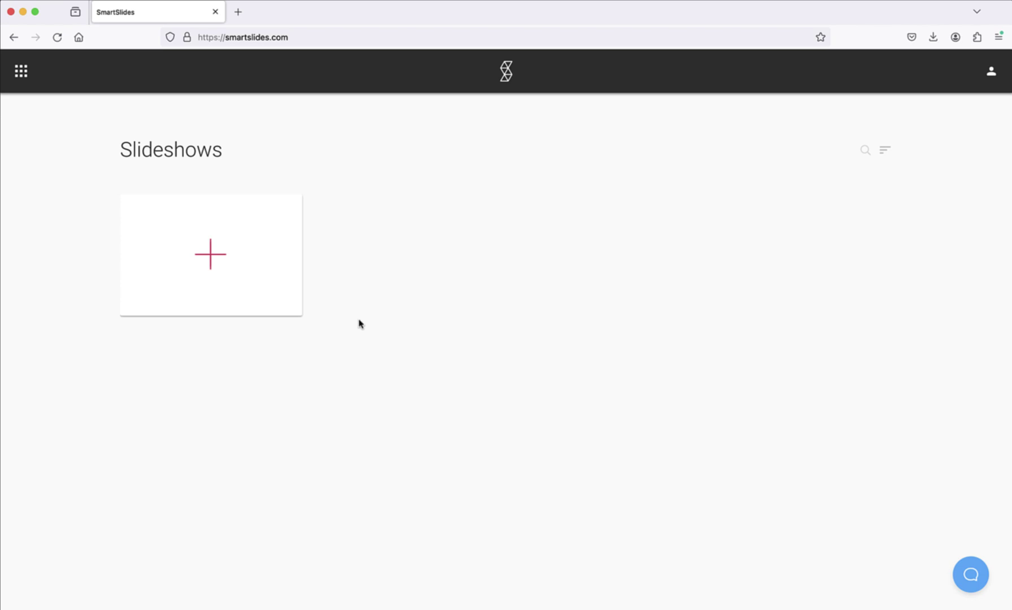
# - Create a new vertical 9:16 slideshow named 'Tomas & Rose'
pyautogui.click(282, 302)
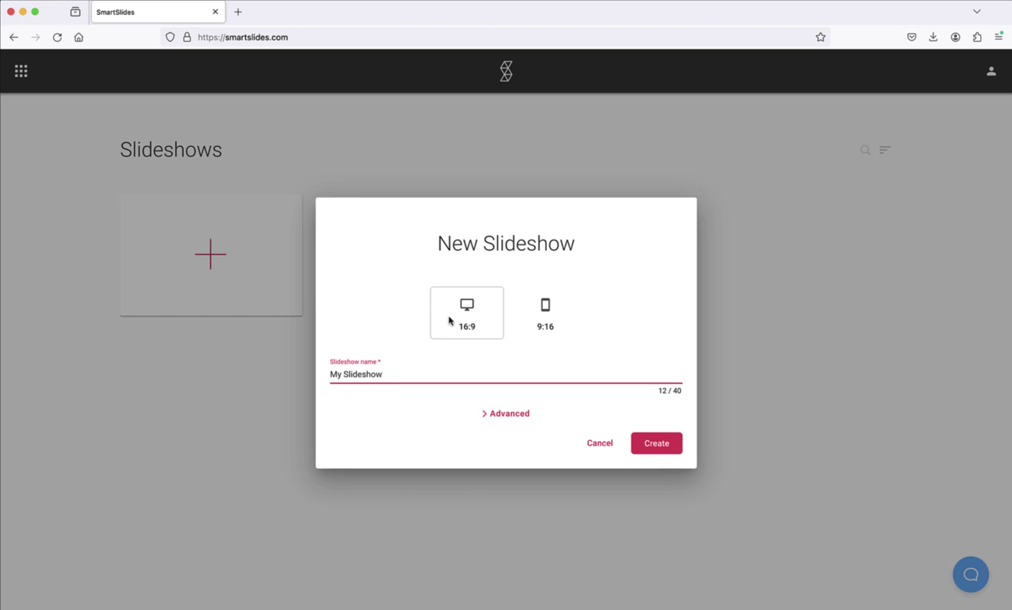
pyautogui.click(561, 327)
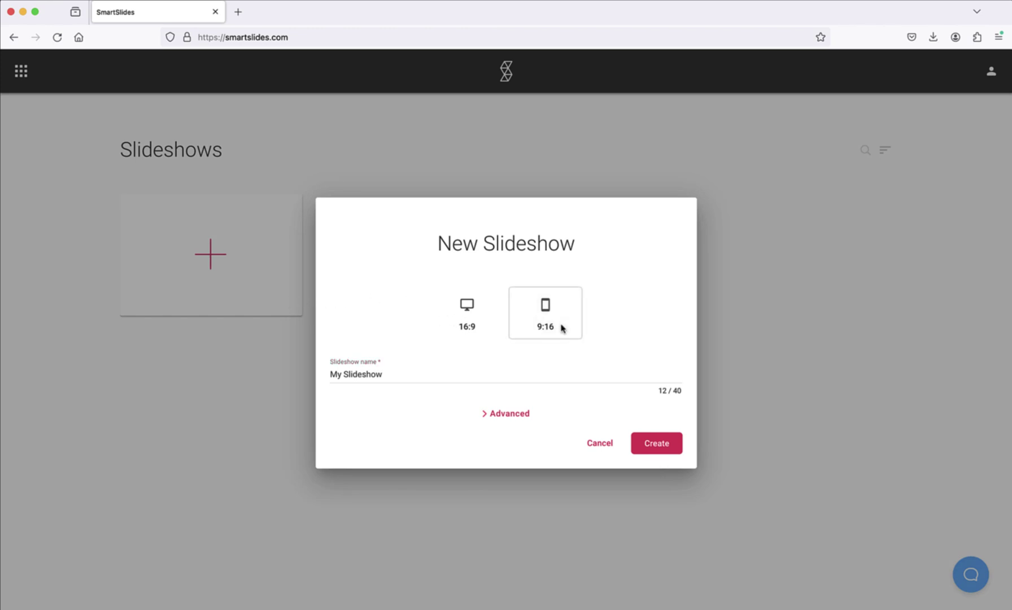
pyautogui.click(468, 377)
pyautogui.write('Tomas & Rose')
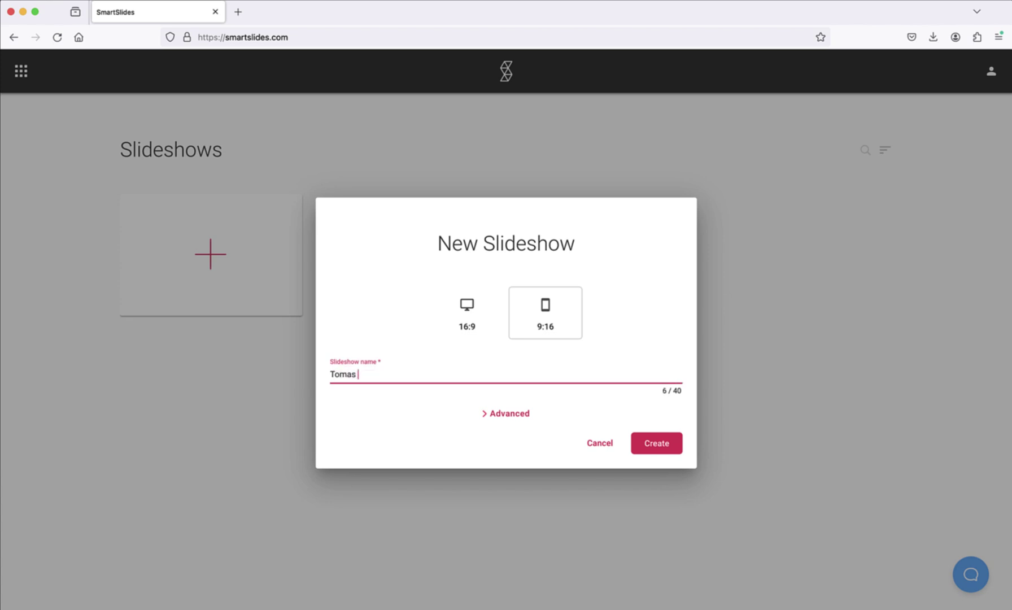
pyautogui.click(640, 443)
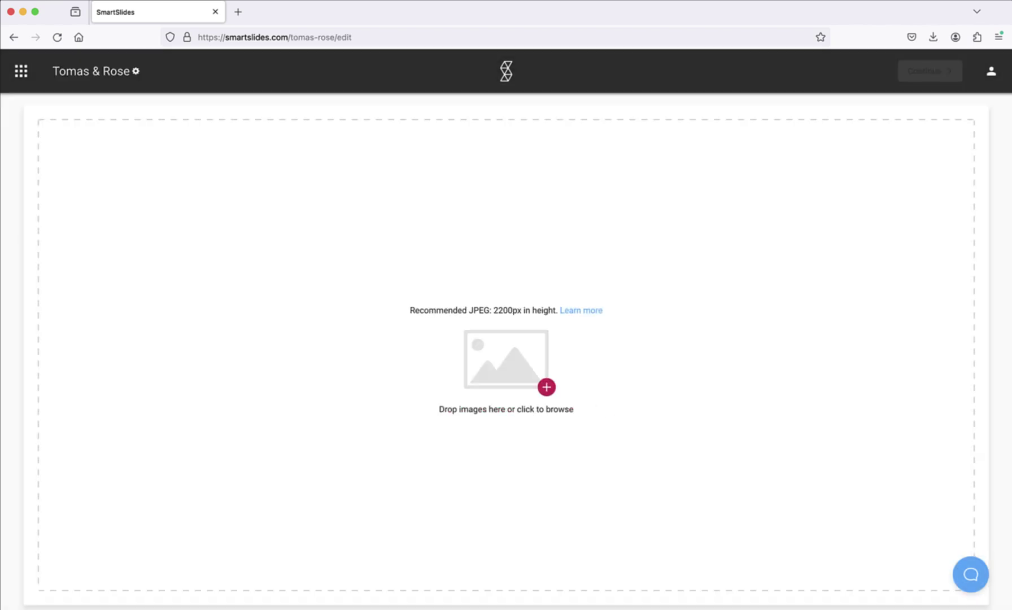
# - Upload all 15 wedding photo JPGs from Finder into the slideshow
pyautogui.press('super+Tab')
pyautogui.click(289, 457)
pyautogui.press('super+a')
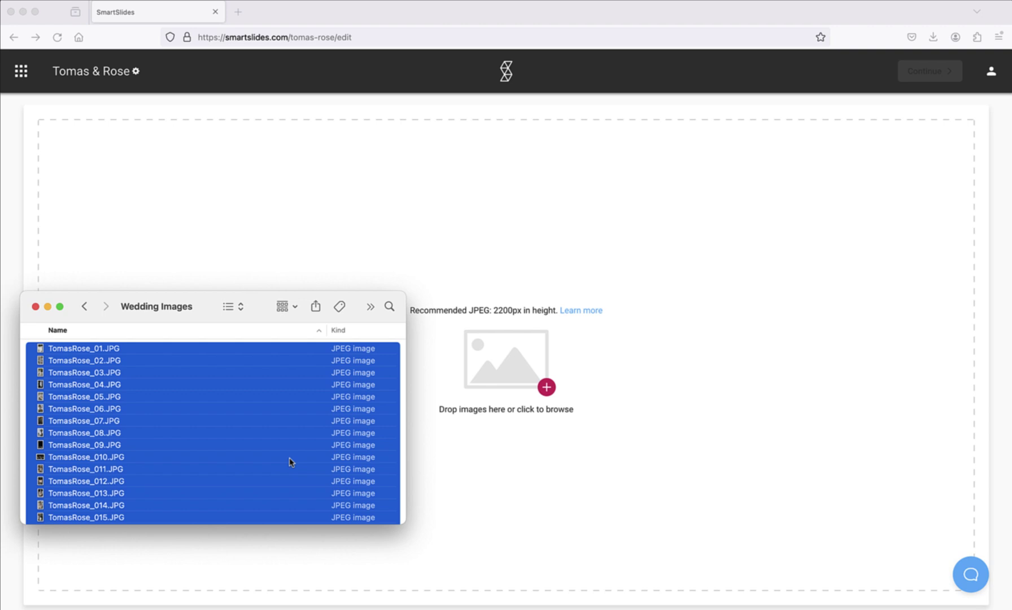
pyautogui.moveTo(289, 462); pyautogui.dragTo(547, 411)
pyautogui.click(102, 341)
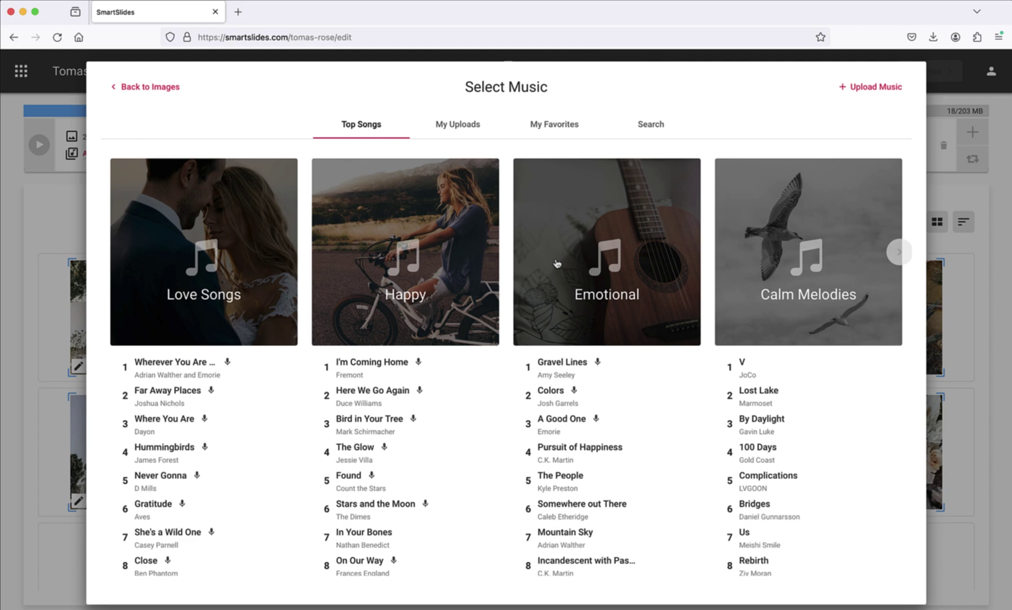
# - Check My Uploads, then search the song library and inspect the Category and Energy filters
pyautogui.click(480, 131)
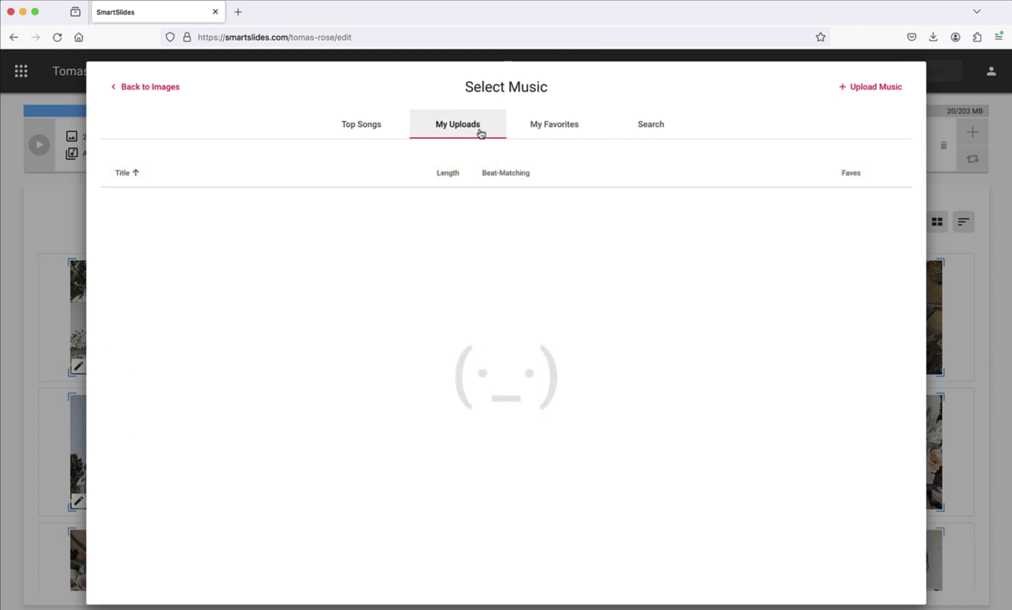
pyautogui.click(644, 129)
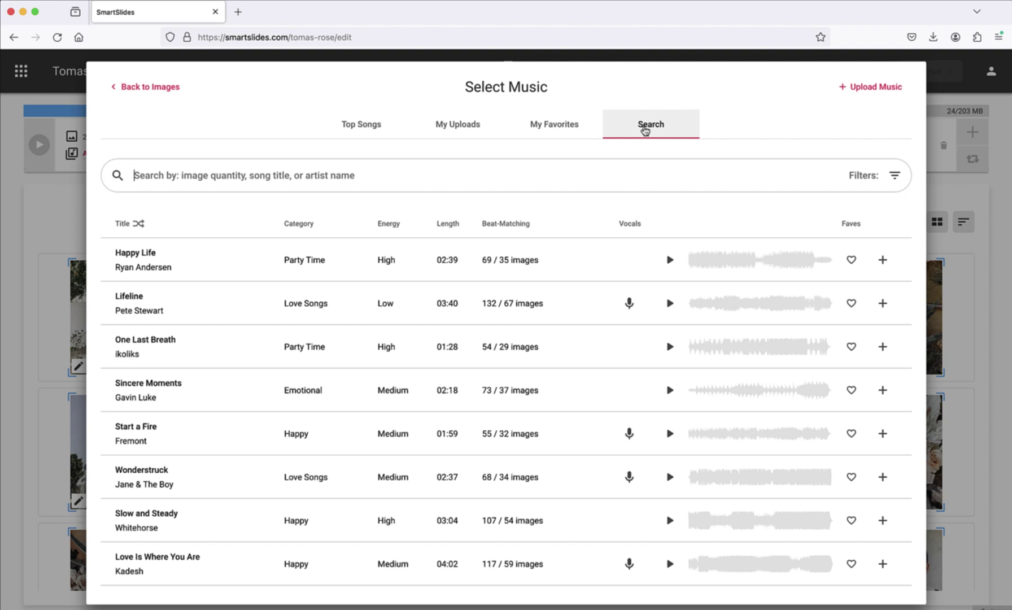
pyautogui.click(895, 179)
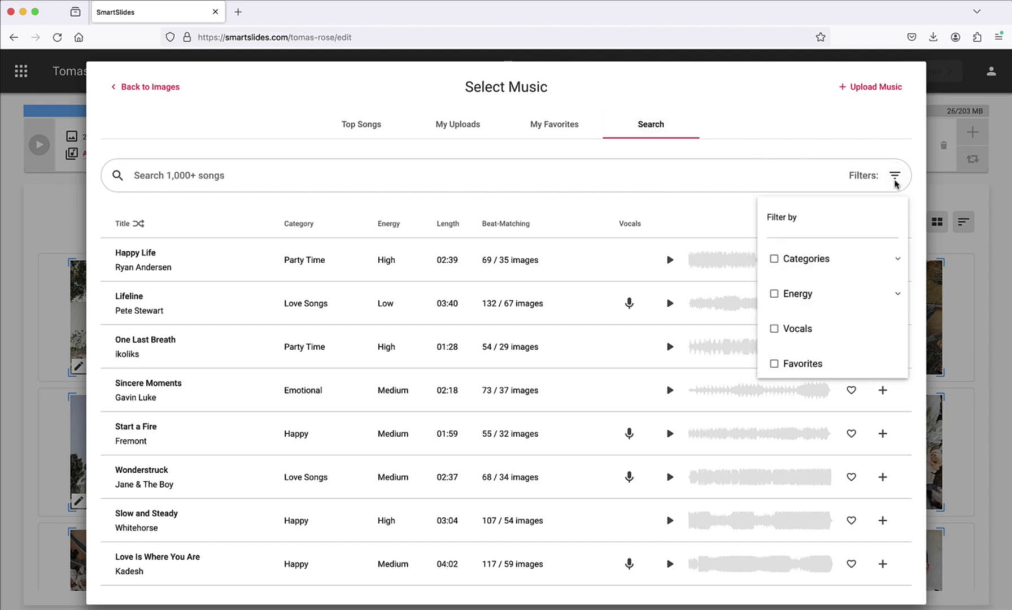
pyautogui.click(896, 260)
pyautogui.click(896, 261)
pyautogui.click(898, 295)
pyautogui.click(898, 295)
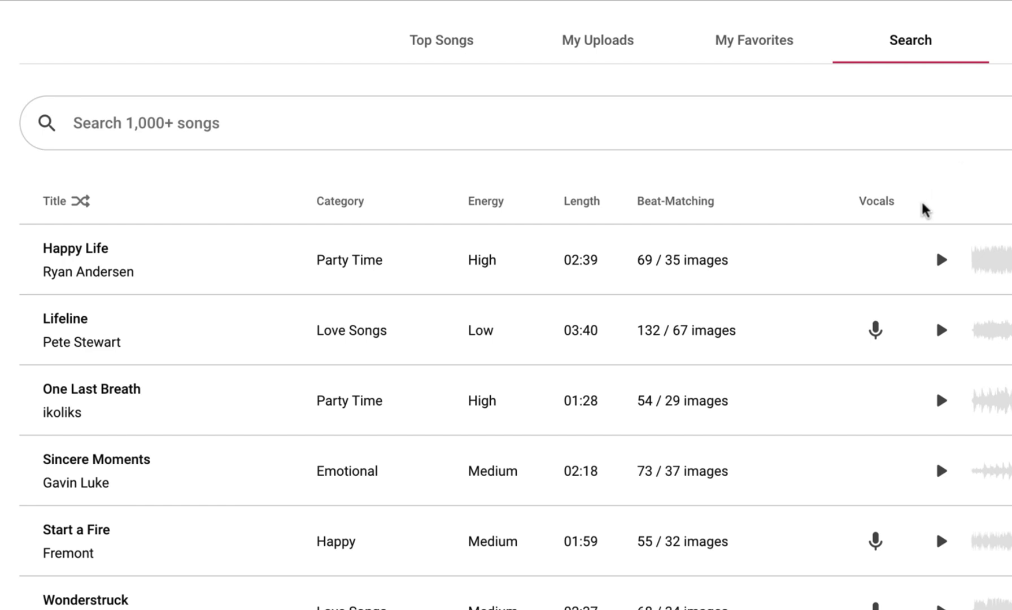
# - Favorite the song Happy Life and show the My Favorites list
pyautogui.moveTo(828, 267)
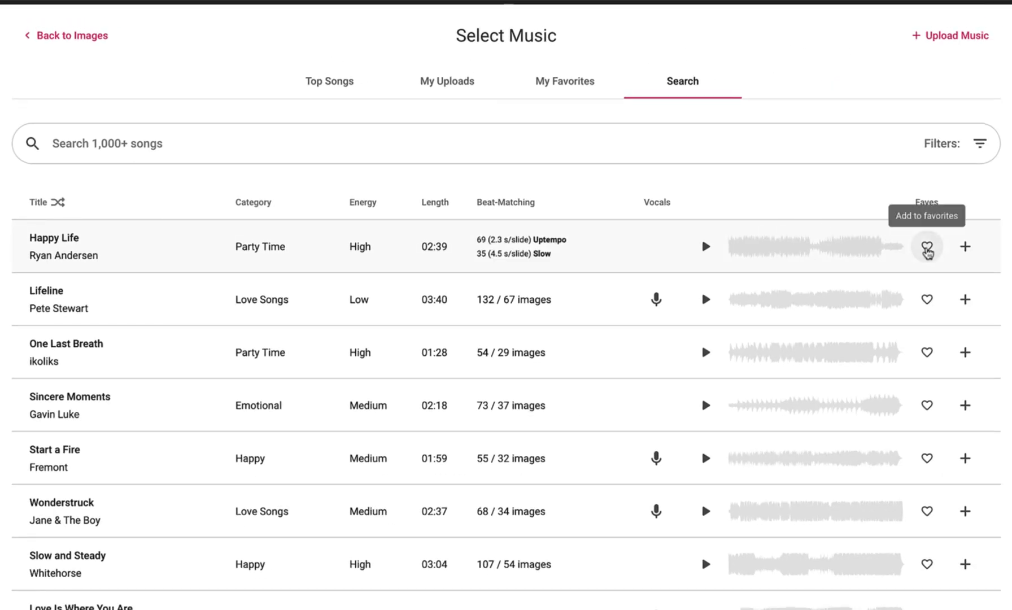
pyautogui.click(927, 247)
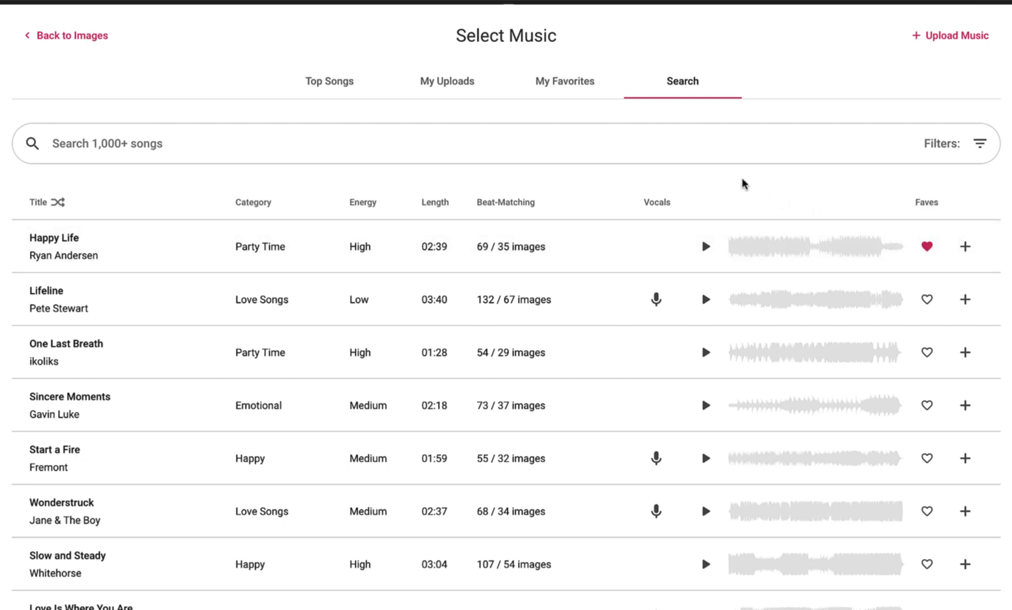
pyautogui.click(594, 94)
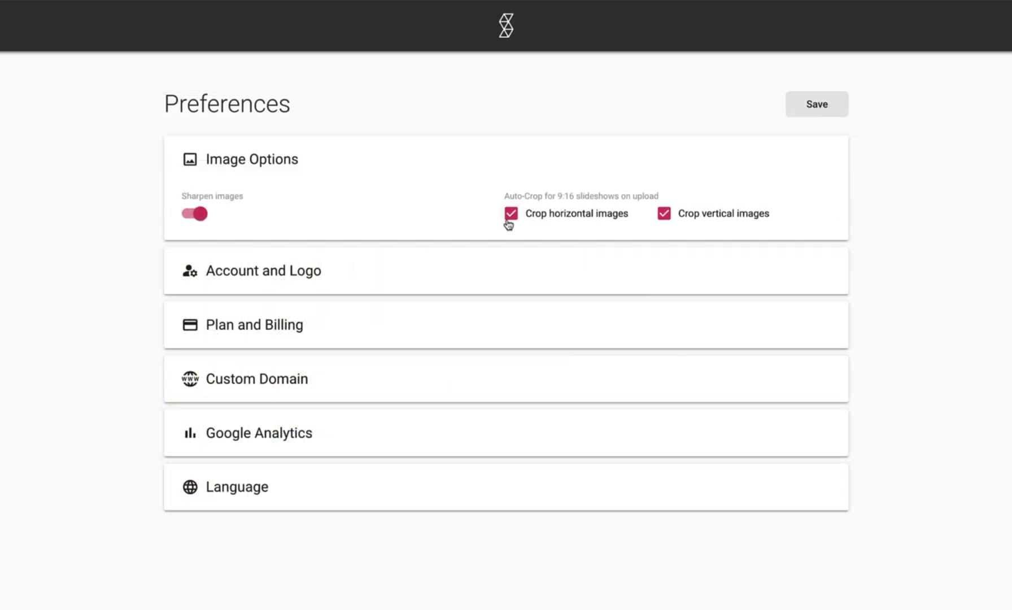
# - Turn on auto-crop for horizontal images, keeping vertical images auto-cropped too
pyautogui.click(511, 218)
pyautogui.click(512, 221)
pyautogui.click(661, 222)
pyautogui.click(662, 223)
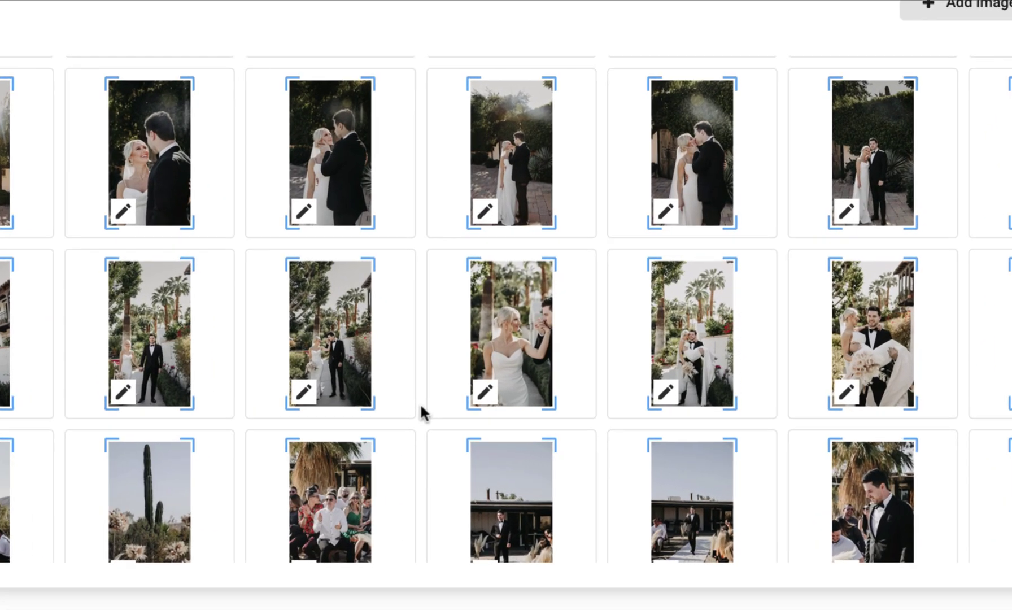
# - Shift the hand-kiss photo left and zoom it slightly, showing rule-of-thirds and safe-area guides
pyautogui.click(479, 402)
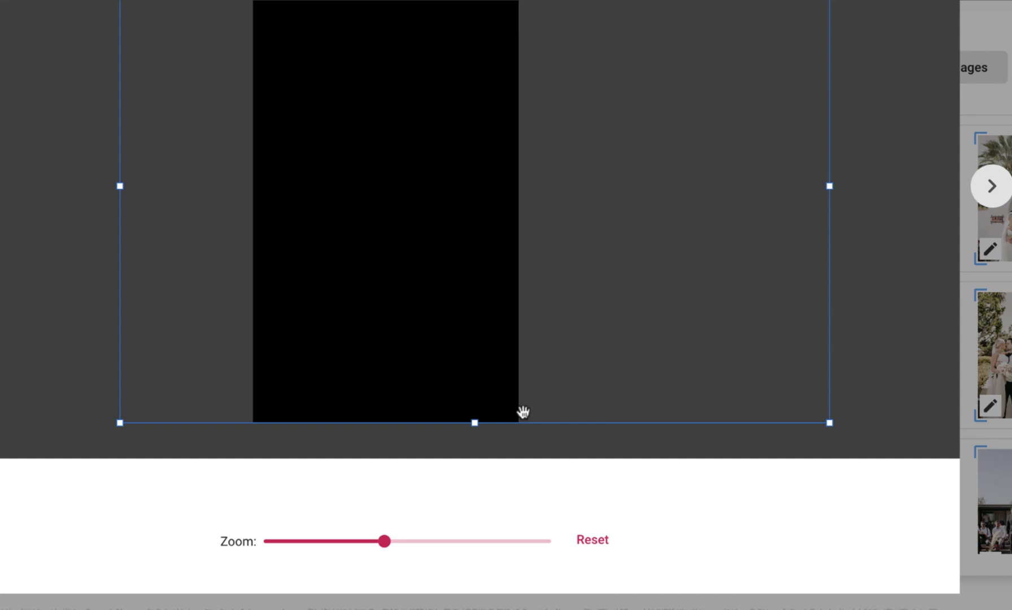
pyautogui.moveTo(598, 440); pyautogui.dragTo(553, 446)
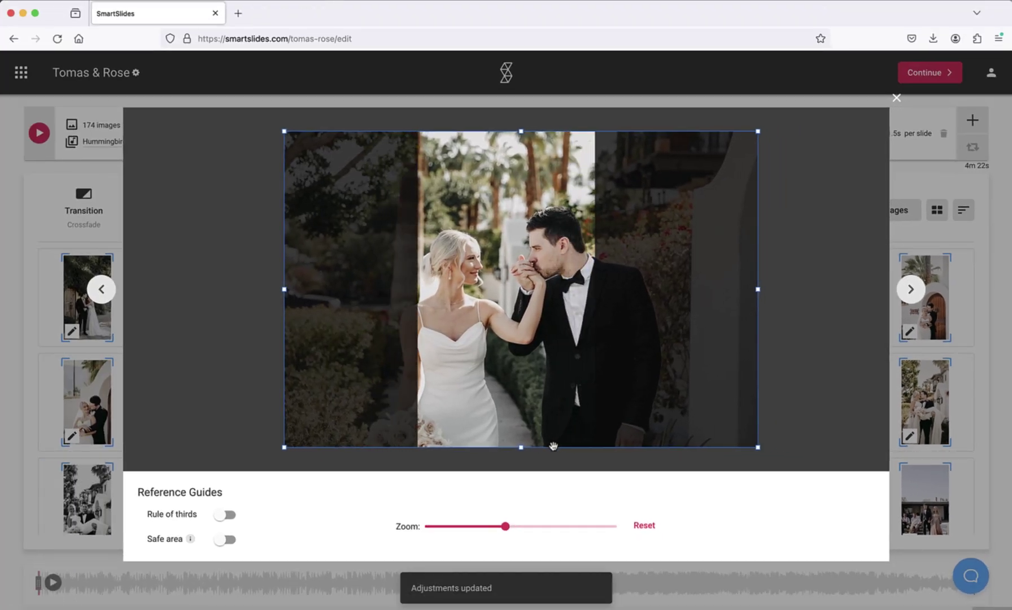
pyautogui.moveTo(505, 525); pyautogui.dragTo(507, 527)
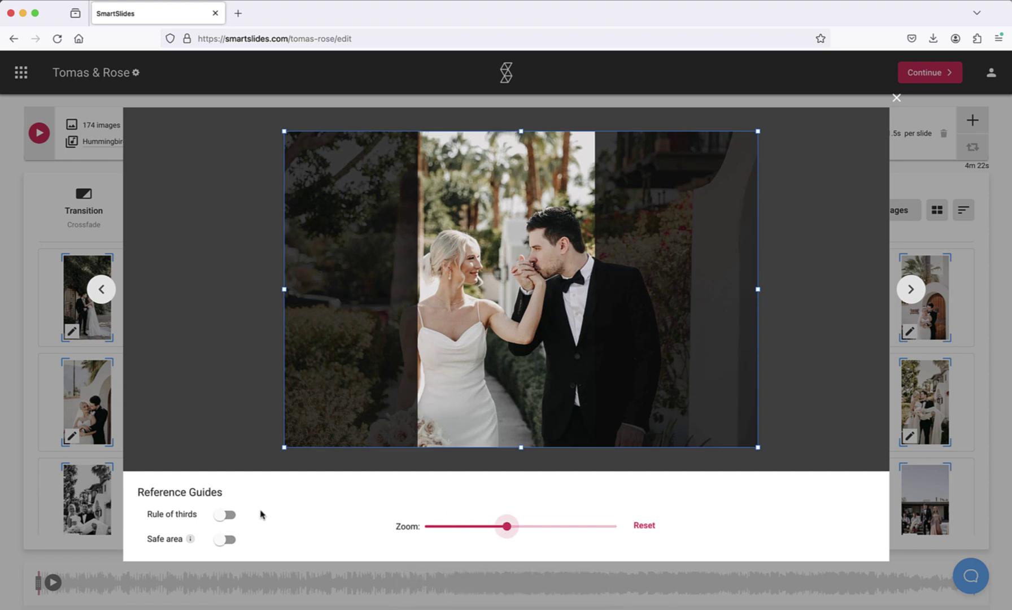
pyautogui.click(224, 521)
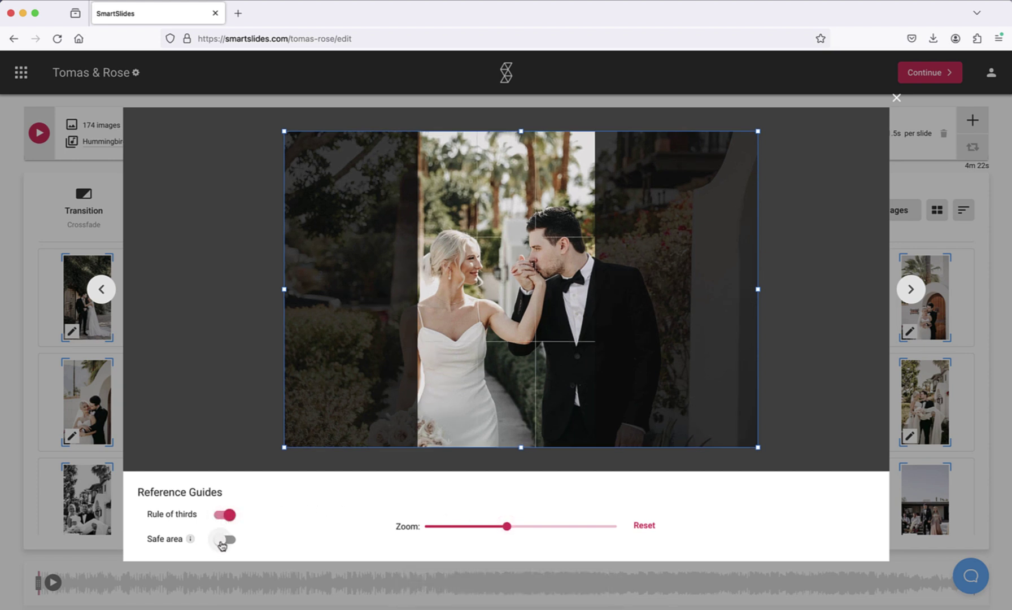
pyautogui.click(223, 540)
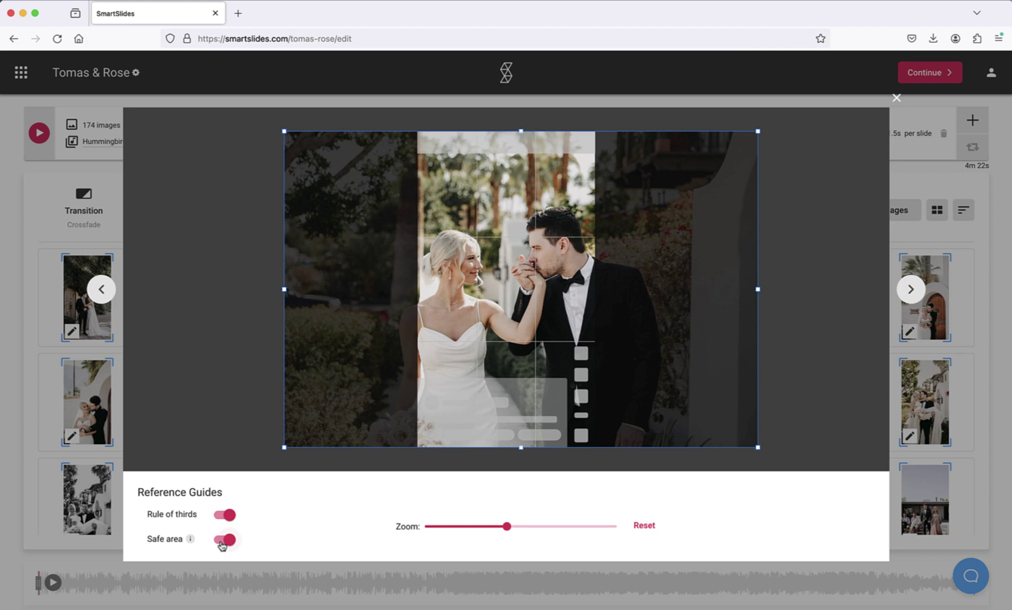
pyautogui.press('Escape')
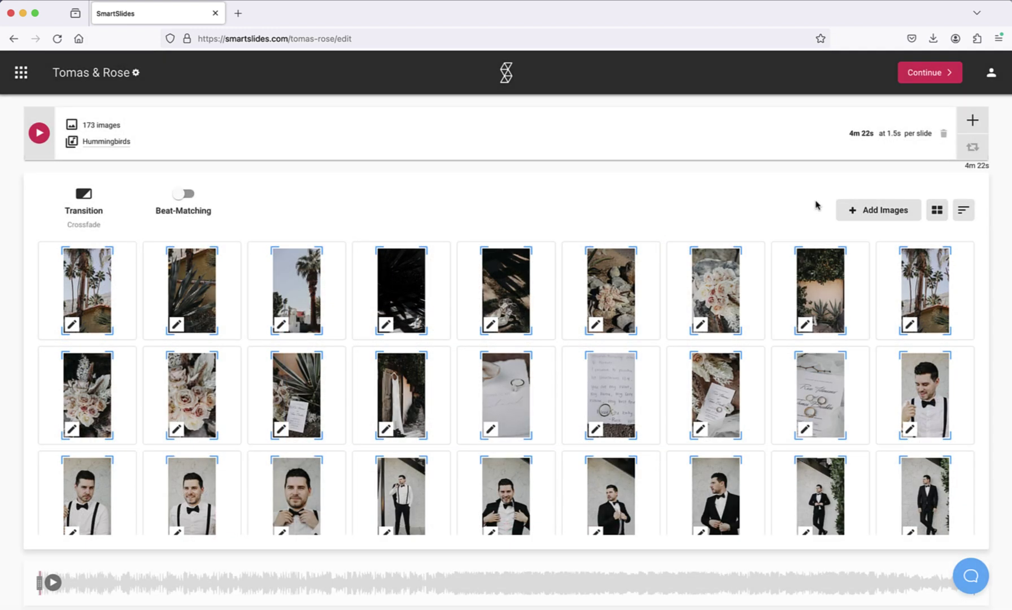
pyautogui.moveTo(818, 289)
pyautogui.mouseDown()
pyautogui.moveTo(877, 267)
pyautogui.moveTo(935, 290)
pyautogui.moveTo(858, 278)
pyautogui.moveTo(824, 291)
pyautogui.mouseUp()
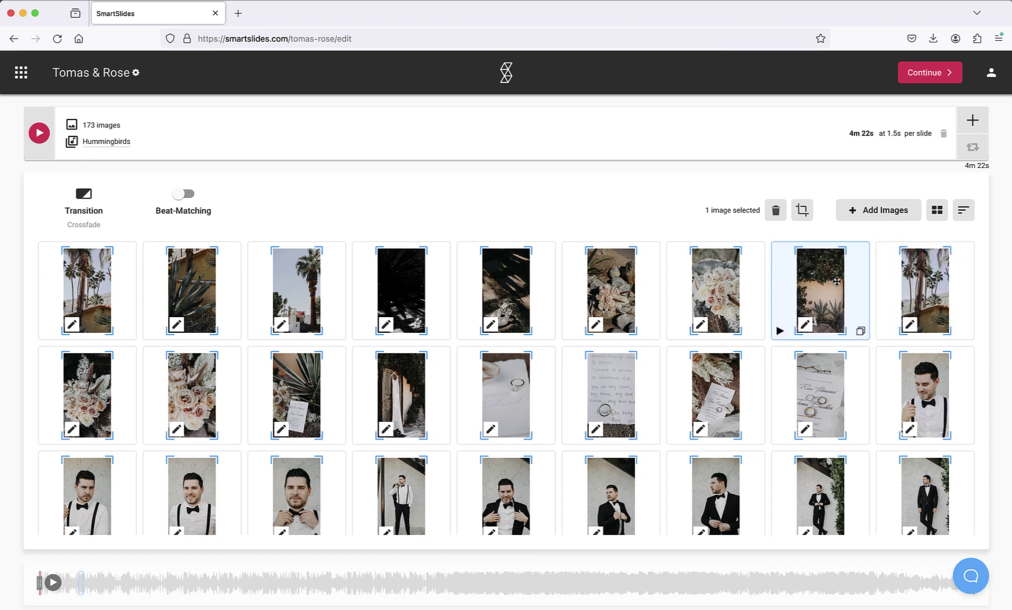
pyautogui.click(962, 211)
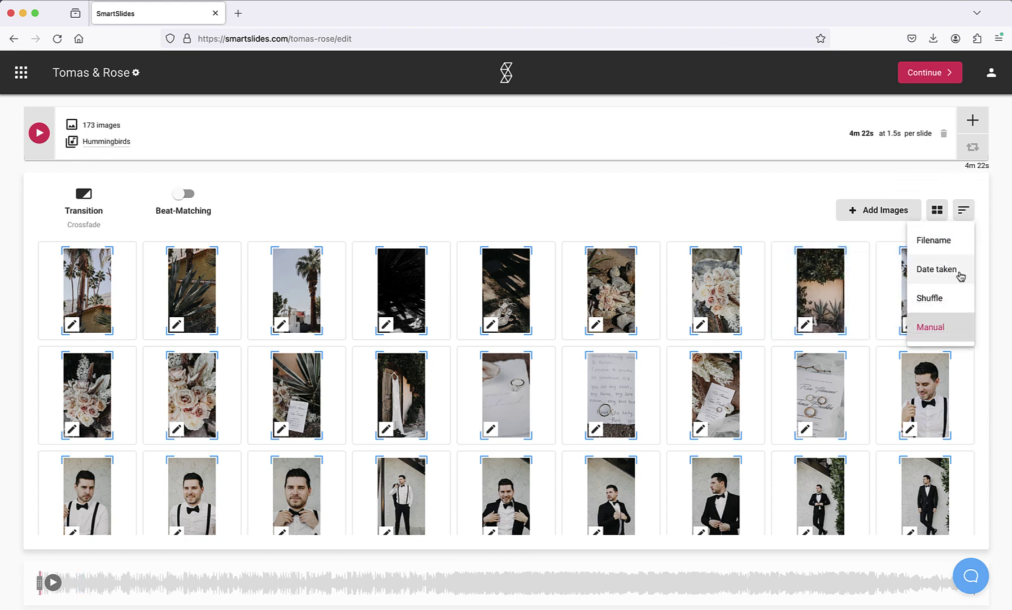
pyautogui.click(958, 250)
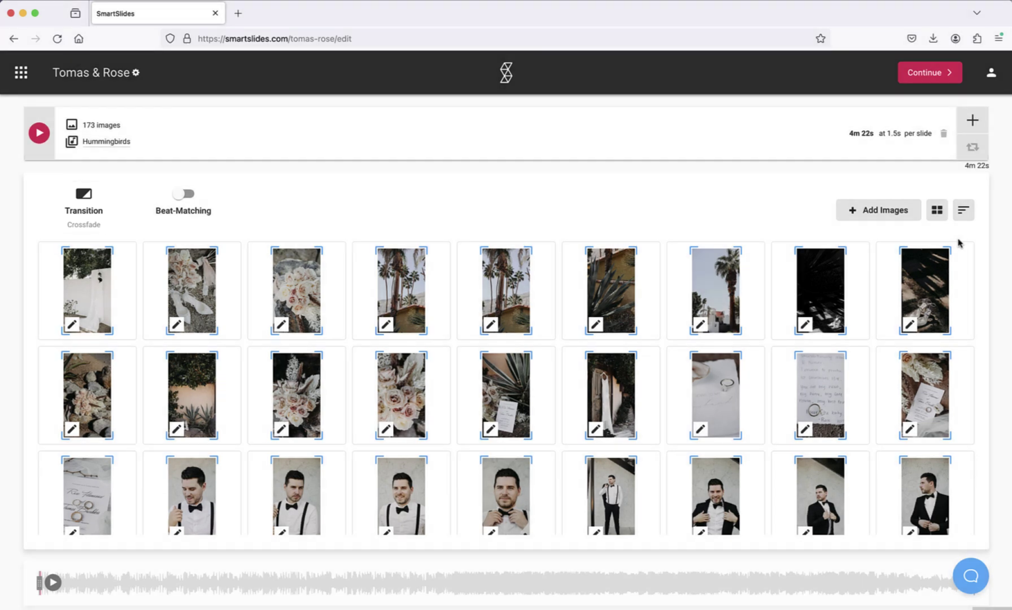
pyautogui.click(938, 217)
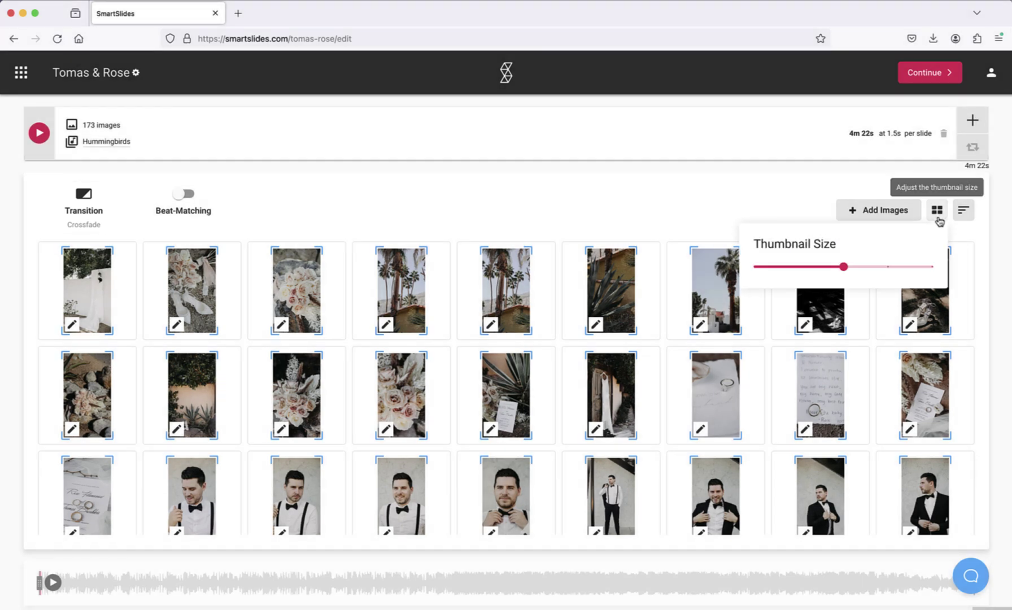
pyautogui.moveTo(844, 266); pyautogui.dragTo(885, 263)
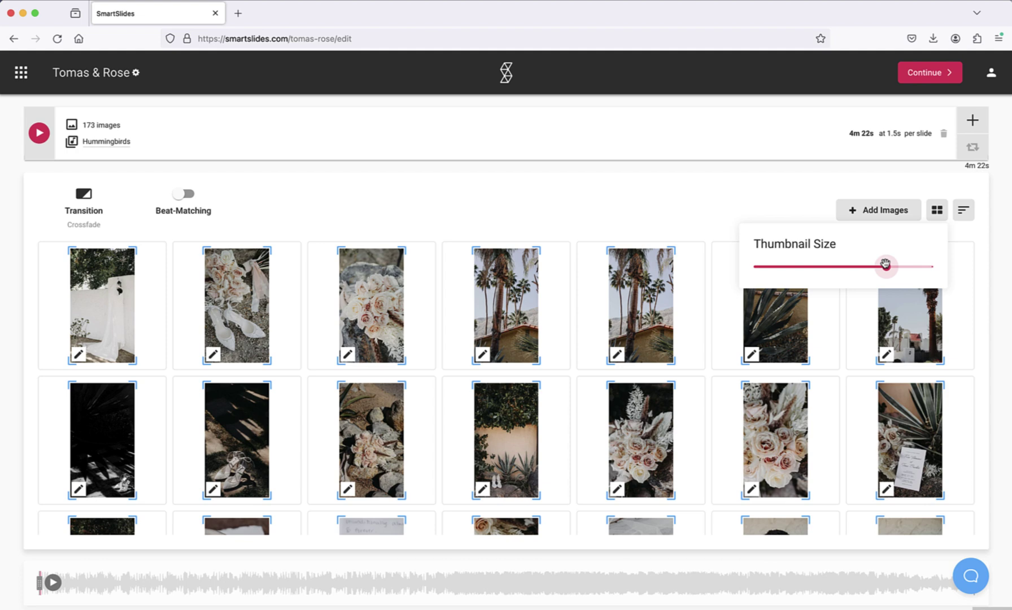
pyautogui.click(791, 214)
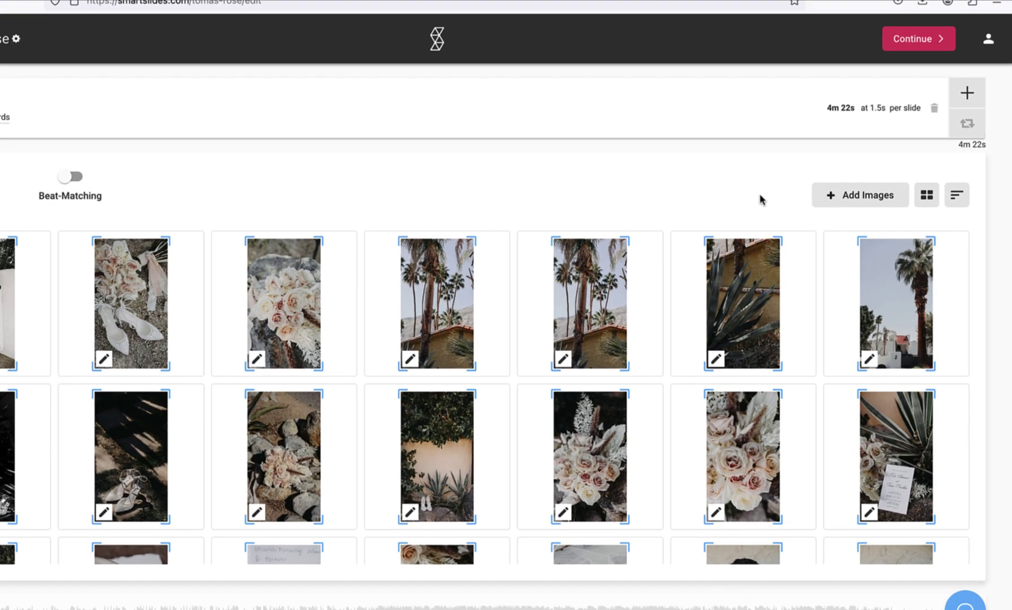
pyautogui.moveTo(785, 287)
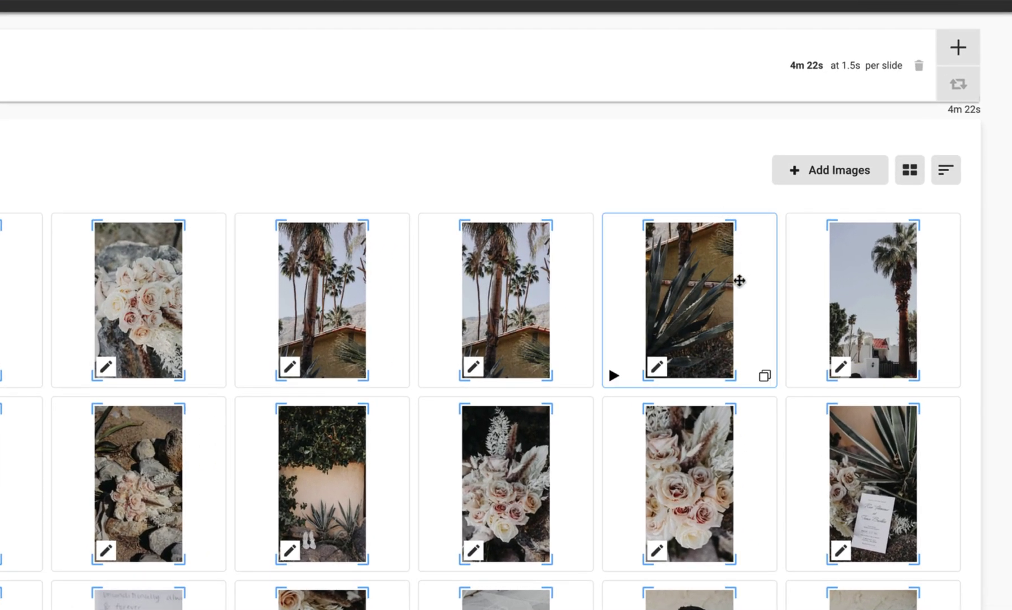
pyautogui.click(765, 377)
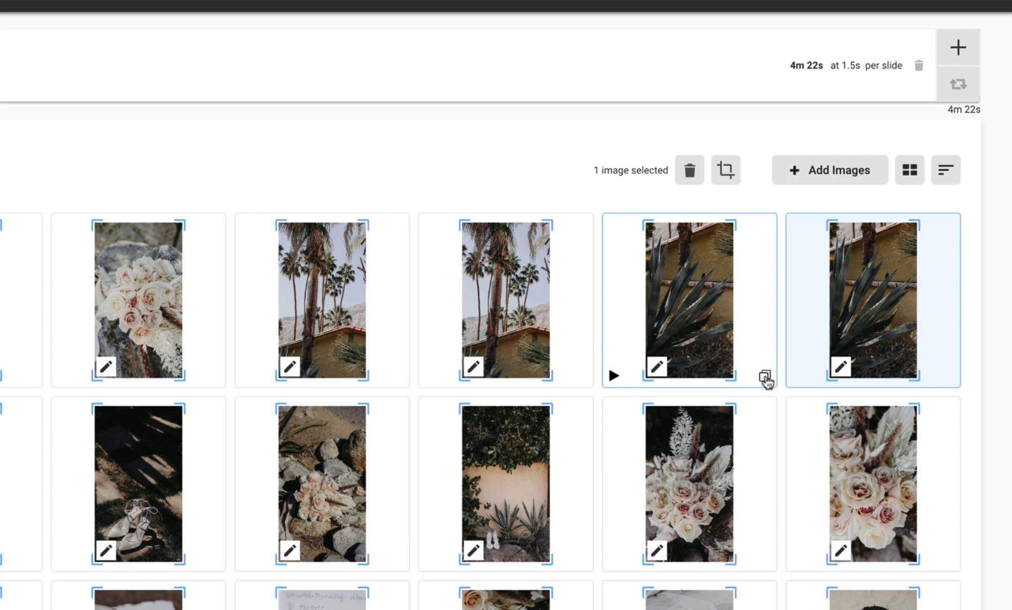
pyautogui.click(689, 172)
# - Remove the duplicated agave photo and add a new empty segment to the slideshow
pyautogui.click(429, 377)
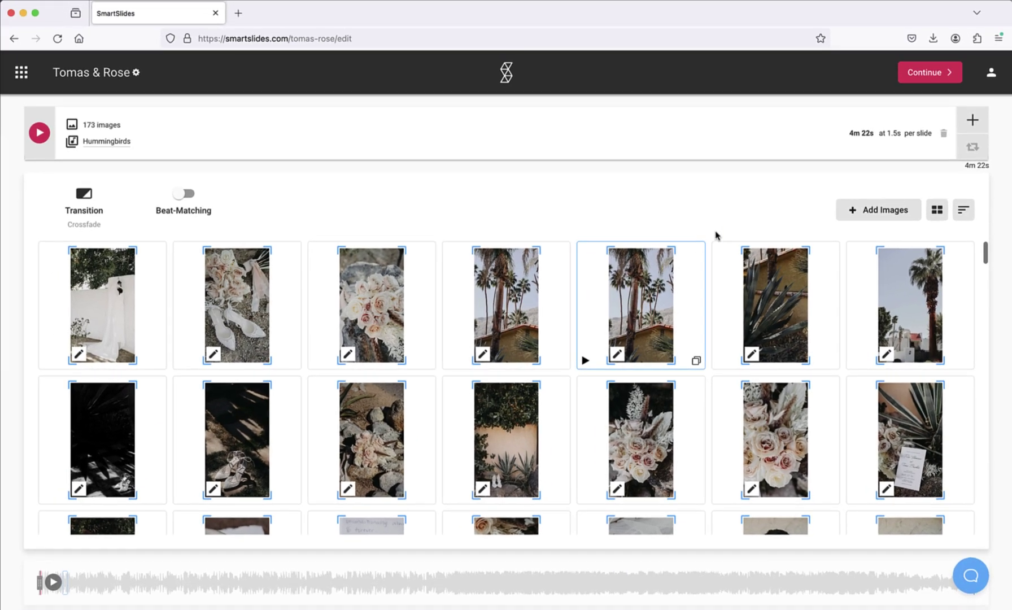
pyautogui.click(974, 119)
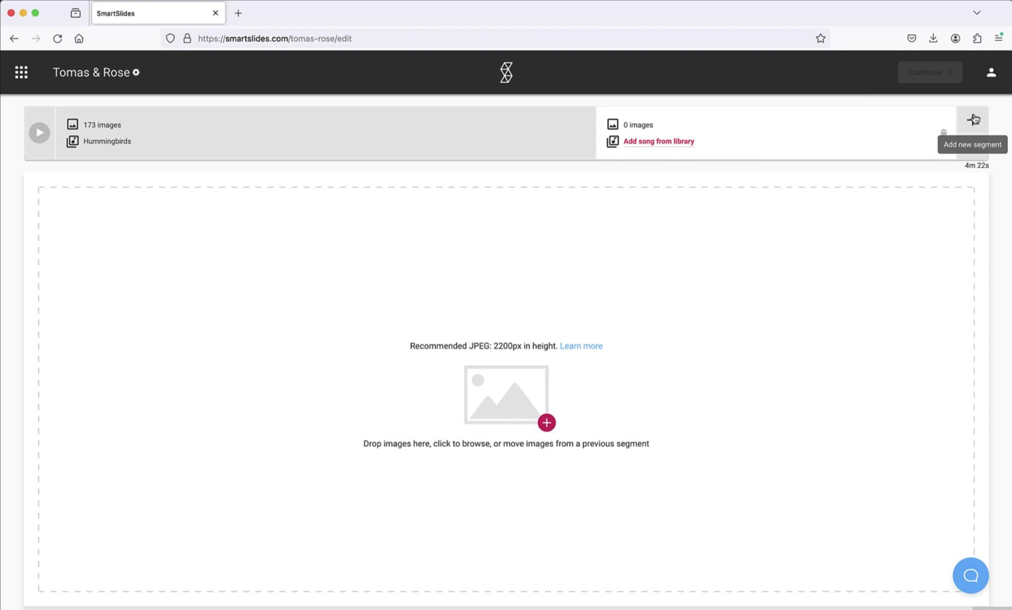
pyautogui.click(522, 139)
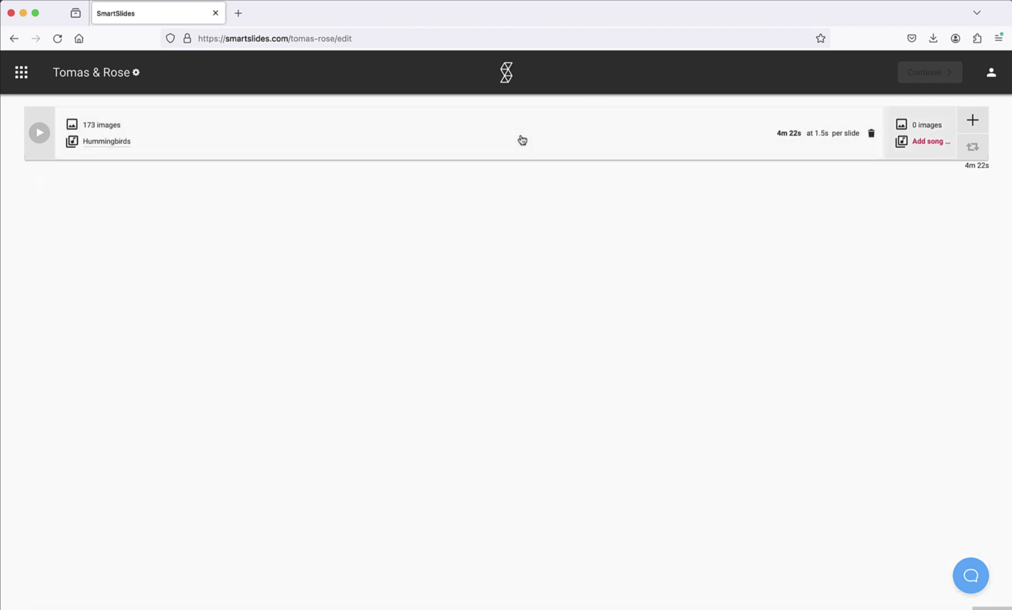
# - Move the first 11 Hummingbirds photos into the new segment and view them there
pyautogui.click(136, 314)
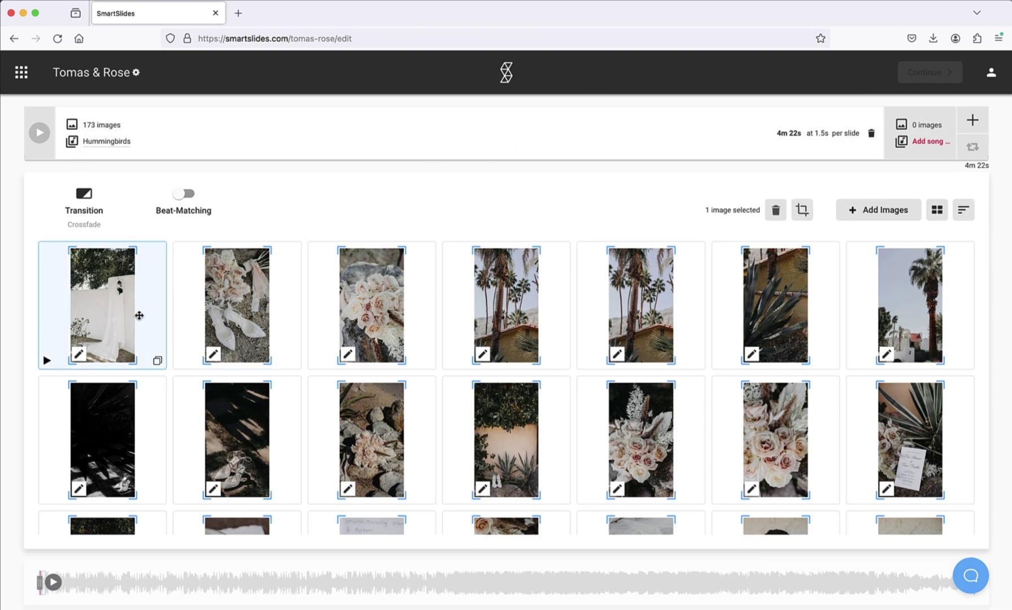
pyautogui.keyDown('shift'); pyautogui.click(461, 411); pyautogui.keyUp('shift')
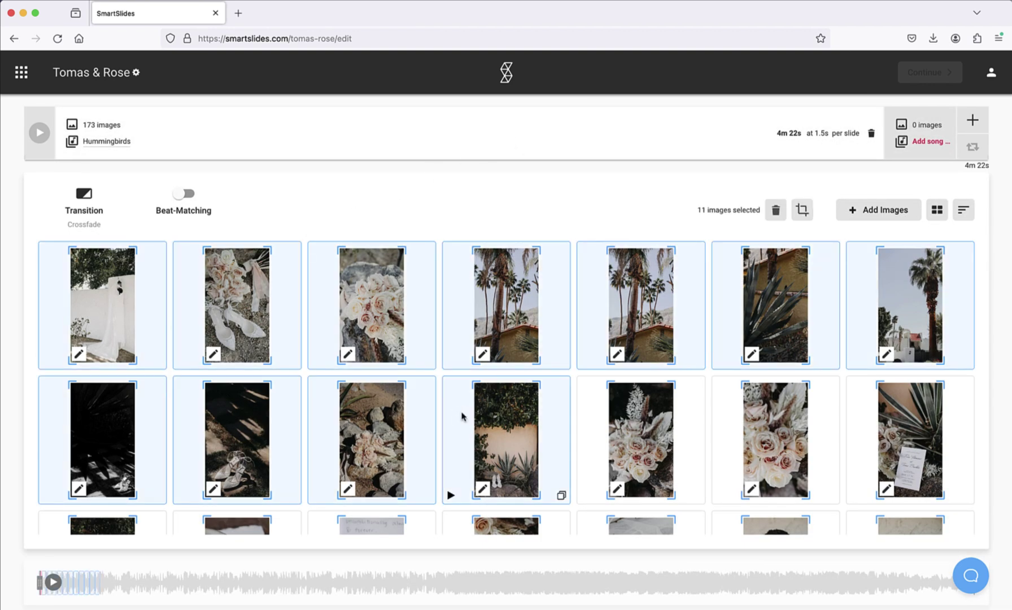
pyautogui.moveTo(461, 411); pyautogui.dragTo(894, 122)
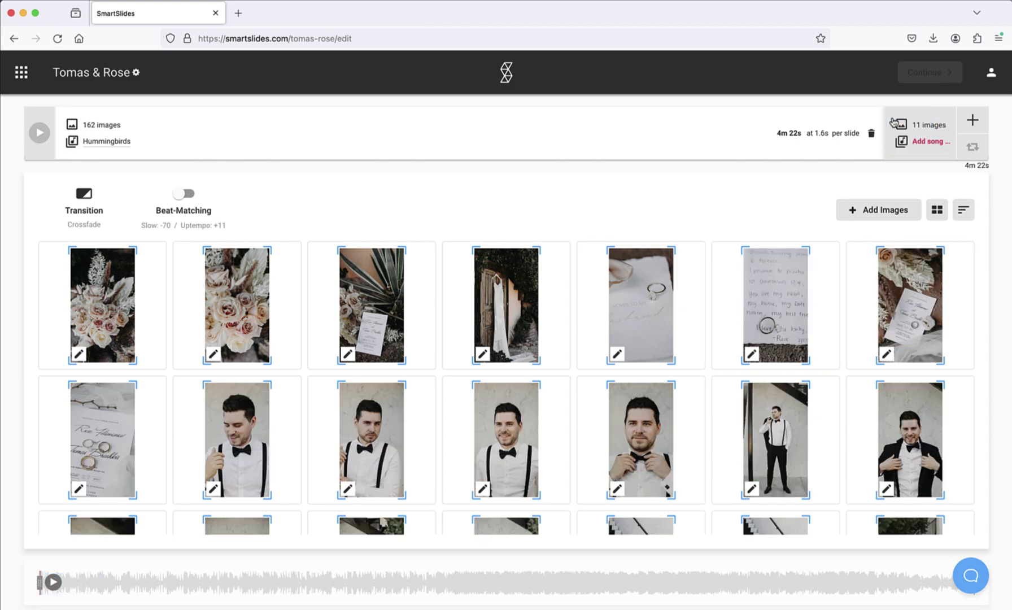
pyautogui.click(894, 121)
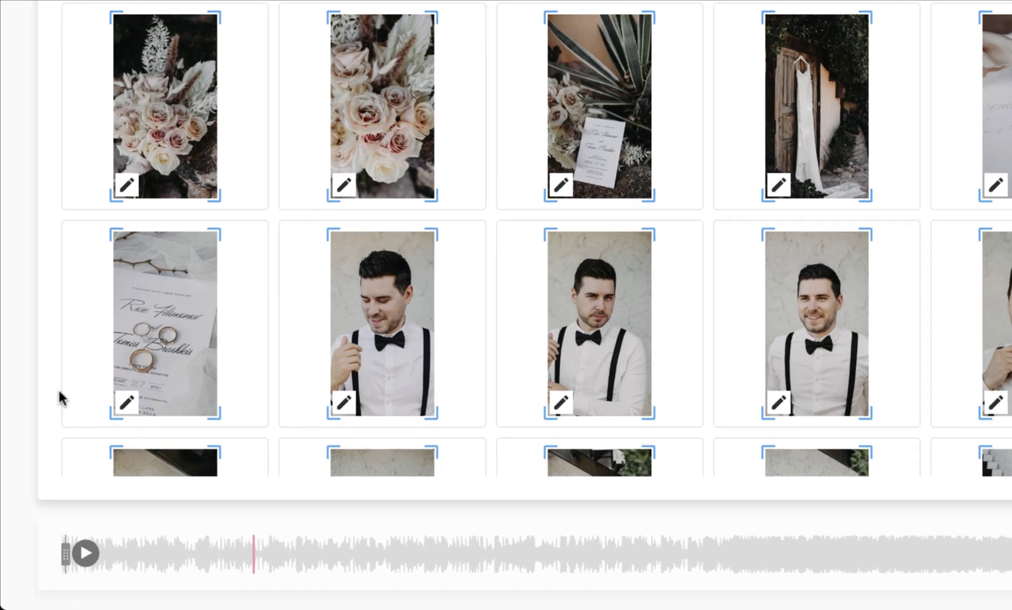
# - Pin the song waveform panel open and trim the song's start so playback begins later
pyautogui.moveTo(54, 543)
pyautogui.click(65, 391)
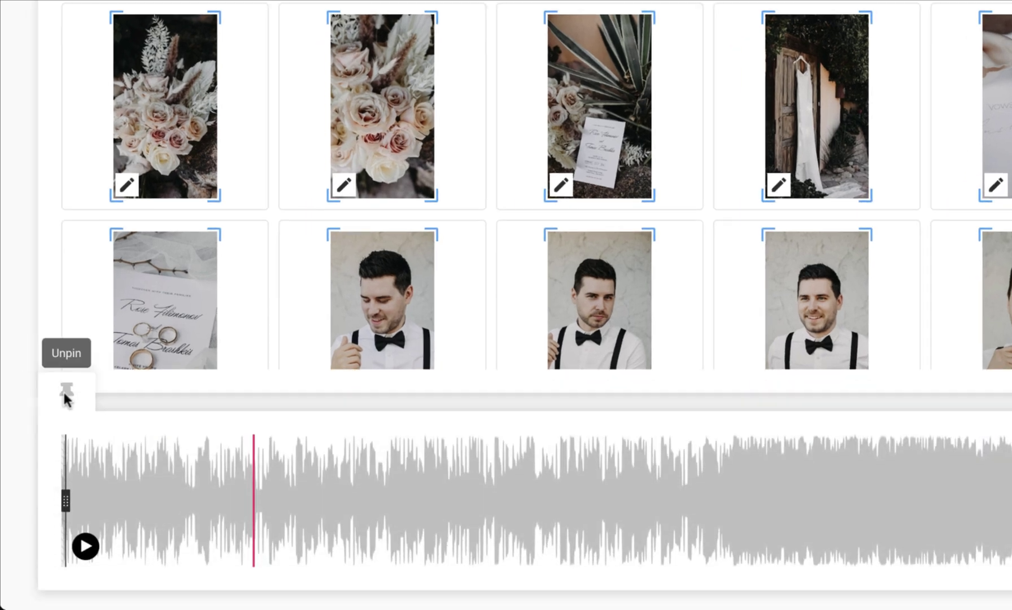
pyautogui.moveTo(63, 503)
pyautogui.mouseDown()
pyautogui.moveTo(154, 499)
pyautogui.moveTo(65, 499)
pyautogui.mouseUp()
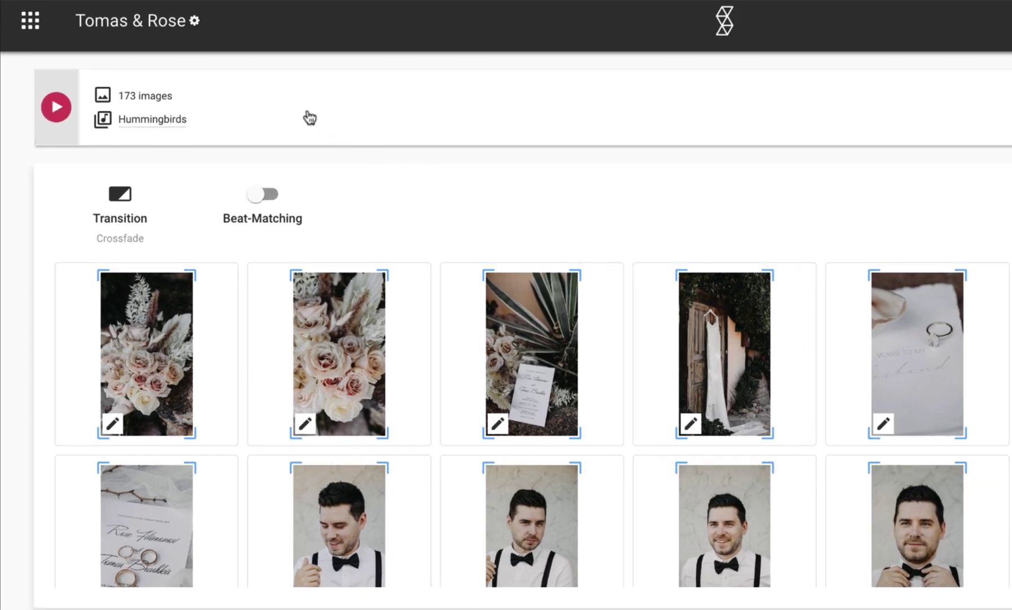
# - In slideshow settings, enable the call-to-action button, client MP4 downloads and a download PIN
pyautogui.click(195, 23)
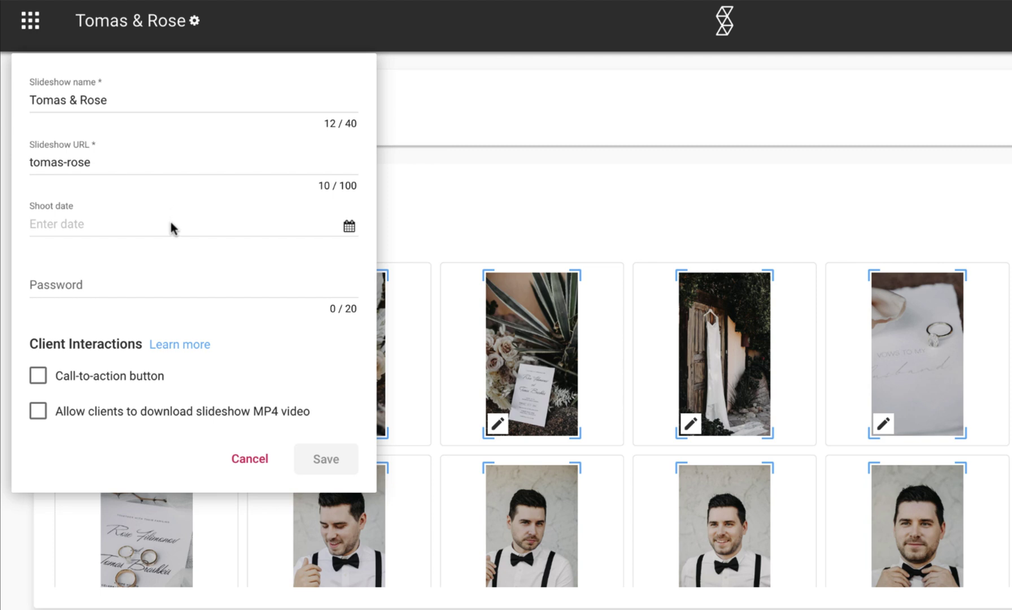
pyautogui.click(39, 378)
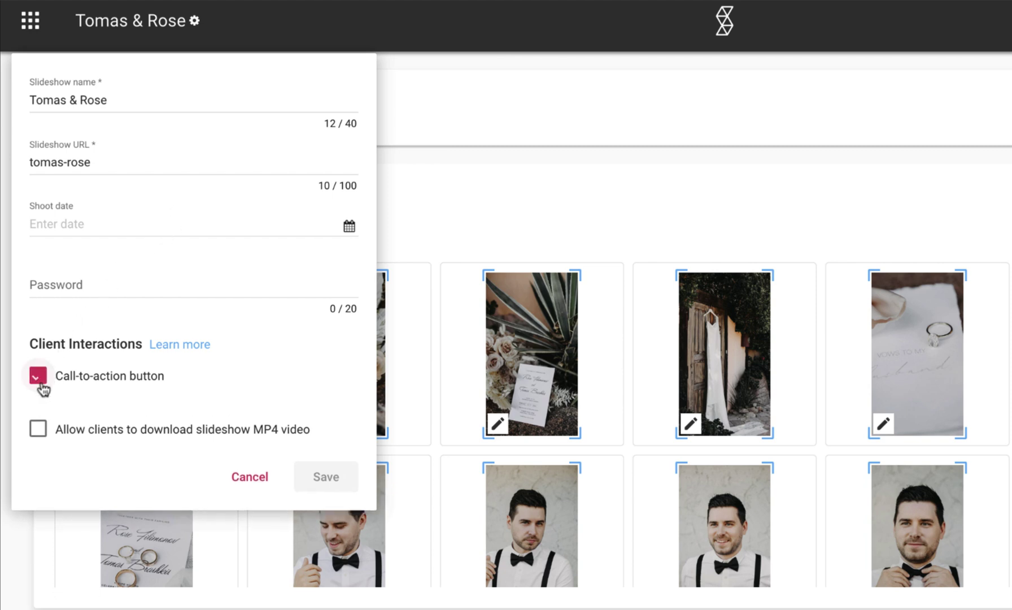
pyautogui.click(38, 523)
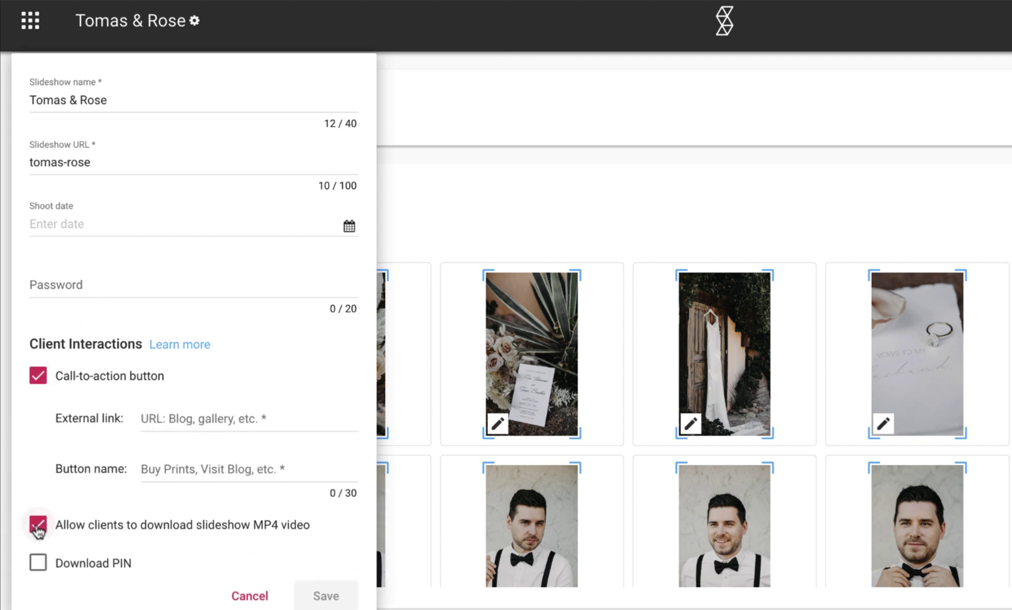
pyautogui.click(38, 563)
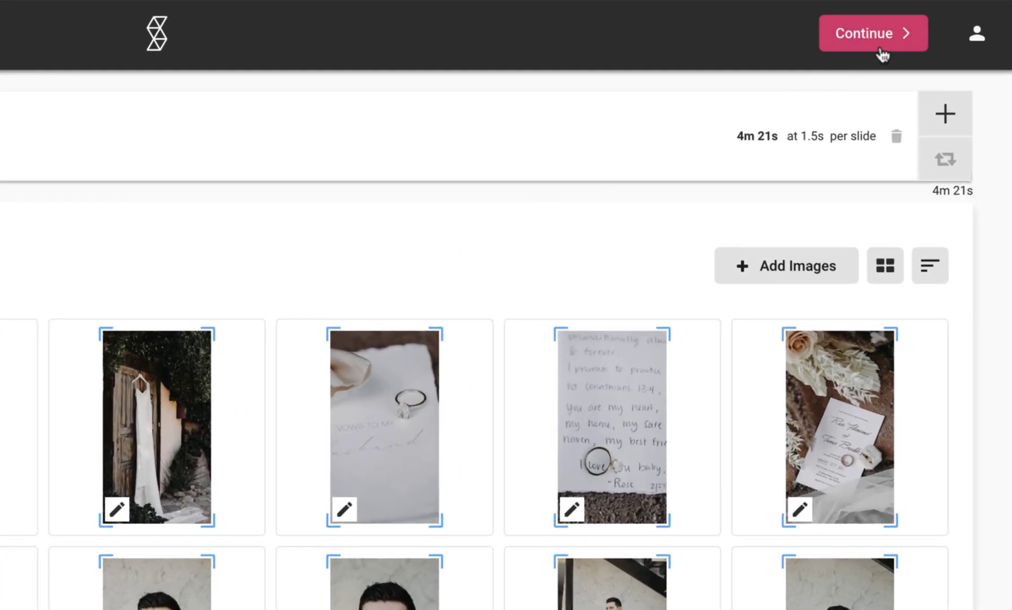
# - On Style Options, choose CLASSIC typography, the white color palette and the Copenhagen template
pyautogui.click(874, 33)
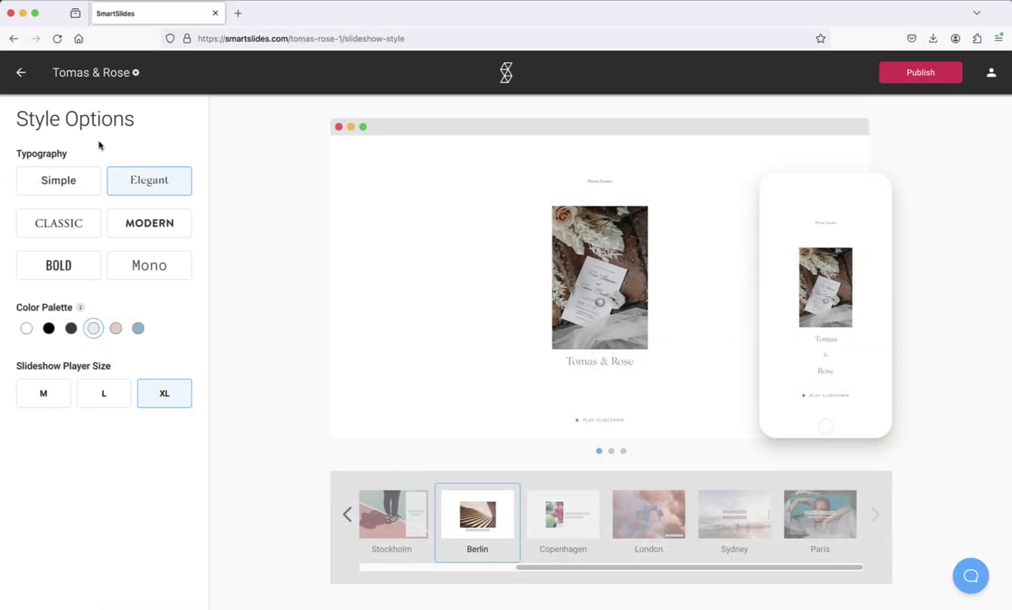
pyautogui.click(82, 227)
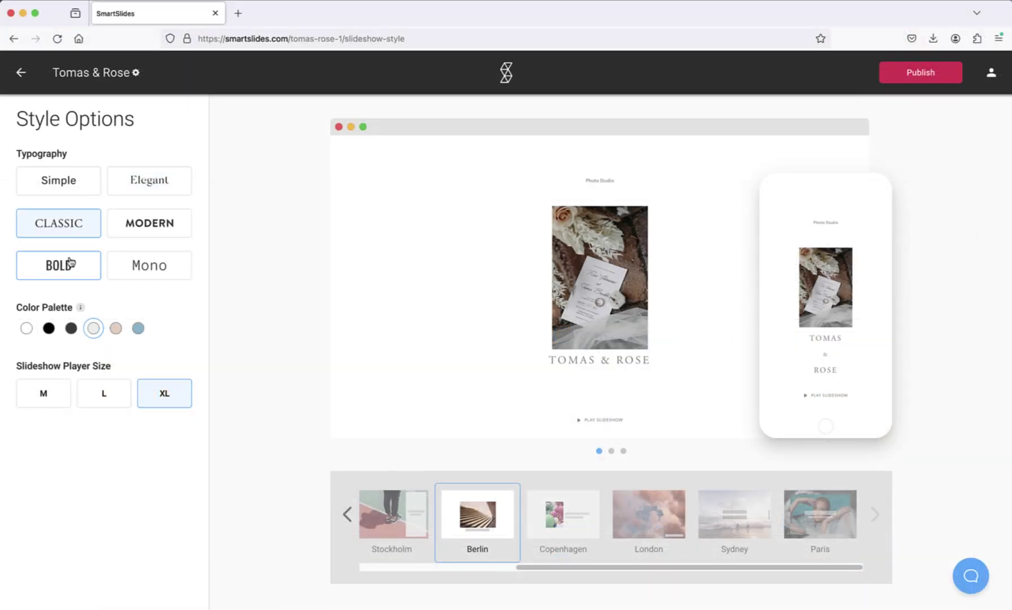
pyautogui.click(27, 333)
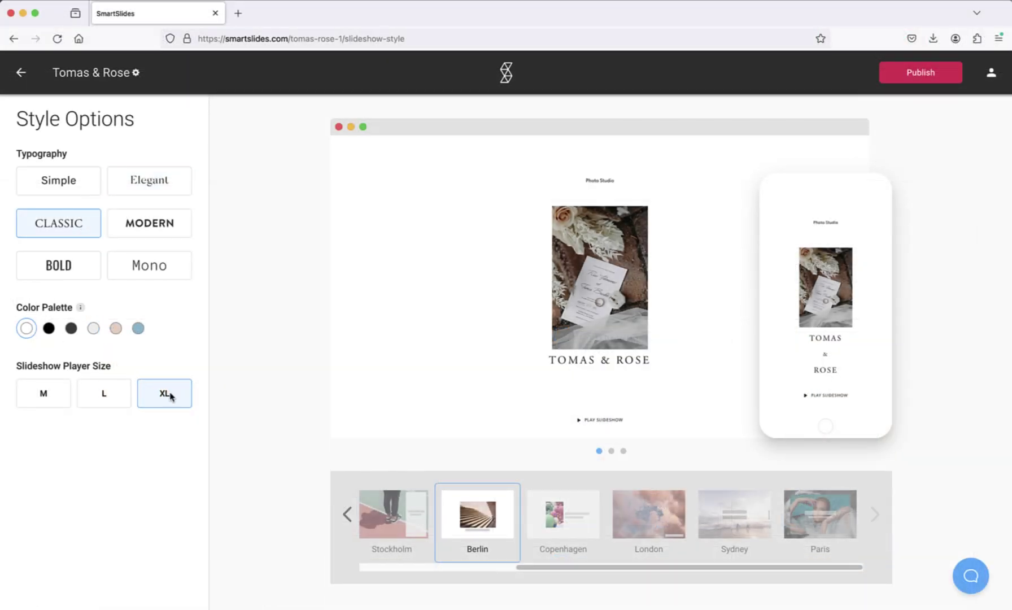
pyautogui.click(557, 505)
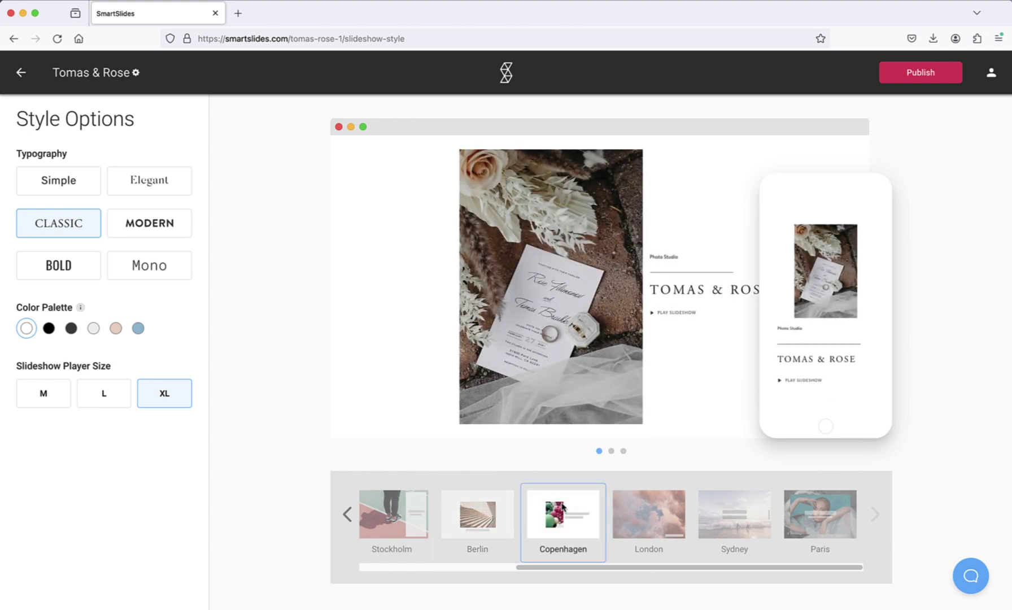
# - Replace the invitation cover image with the photo of the couple by the ivy-covered doorway
pyautogui.moveTo(567, 305)
pyautogui.click(579, 274)
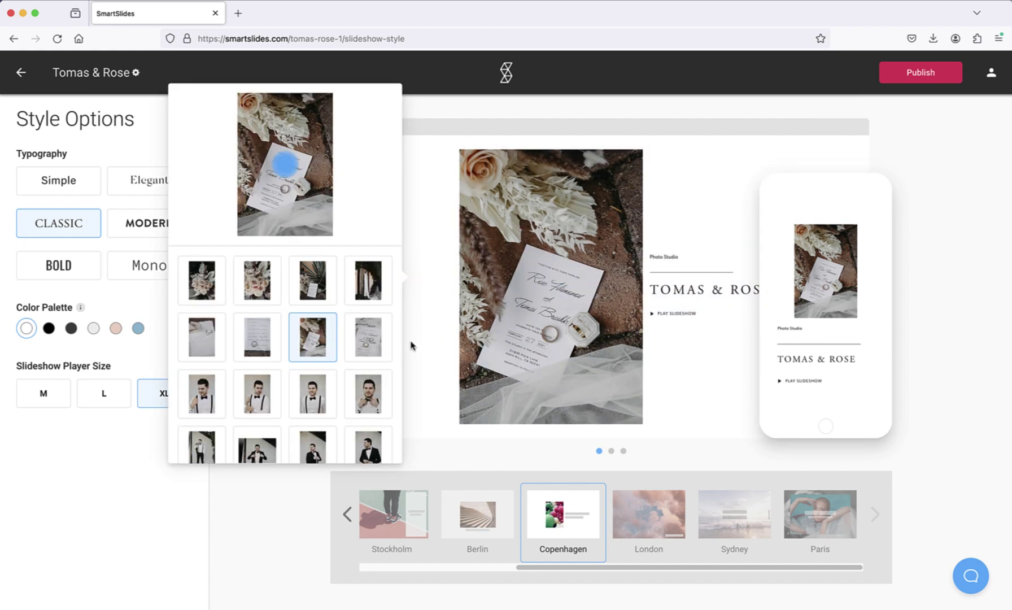
pyautogui.scroll(-10, 399, 362)
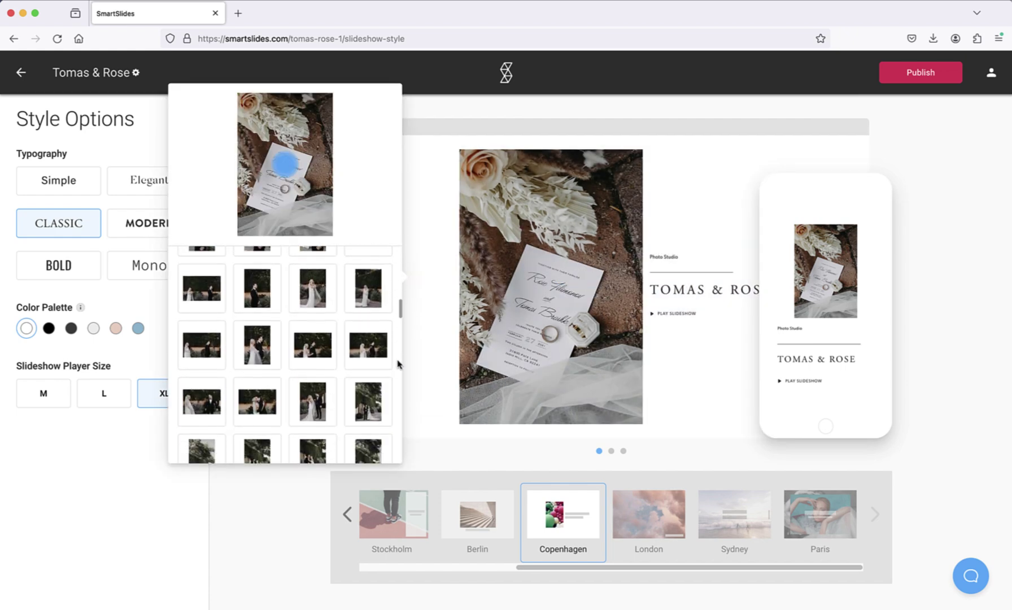
pyautogui.click(367, 401)
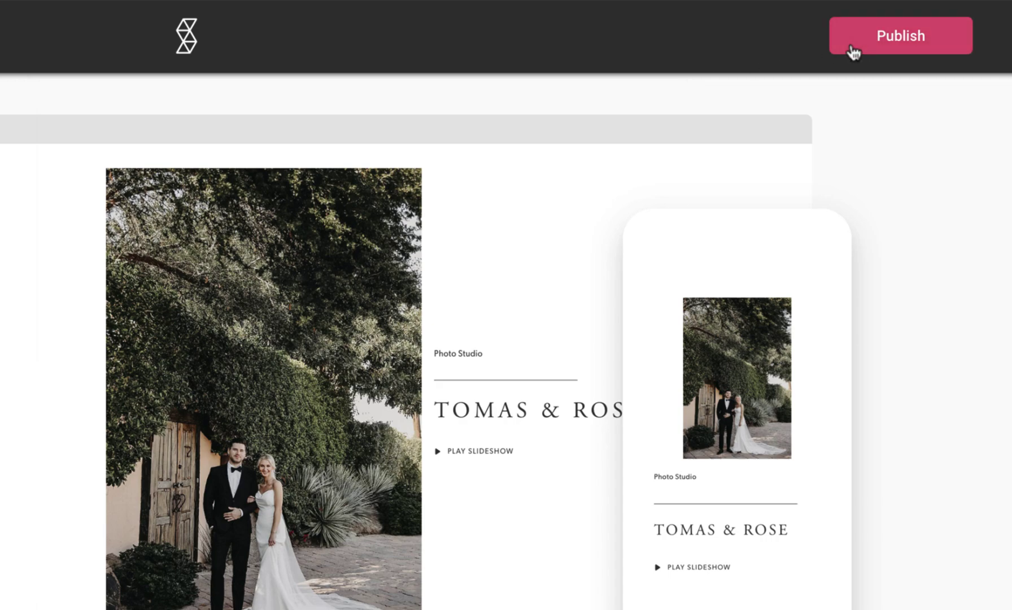
# - Publish the wedding slideshow, bringing up Link, Download and Embed sharing options
pyautogui.click(851, 46)
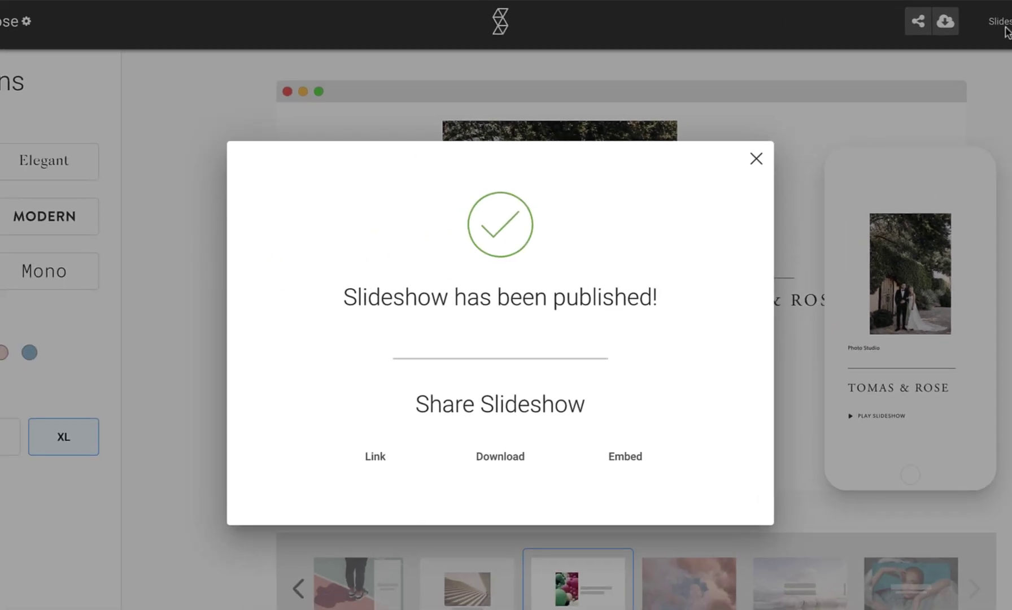